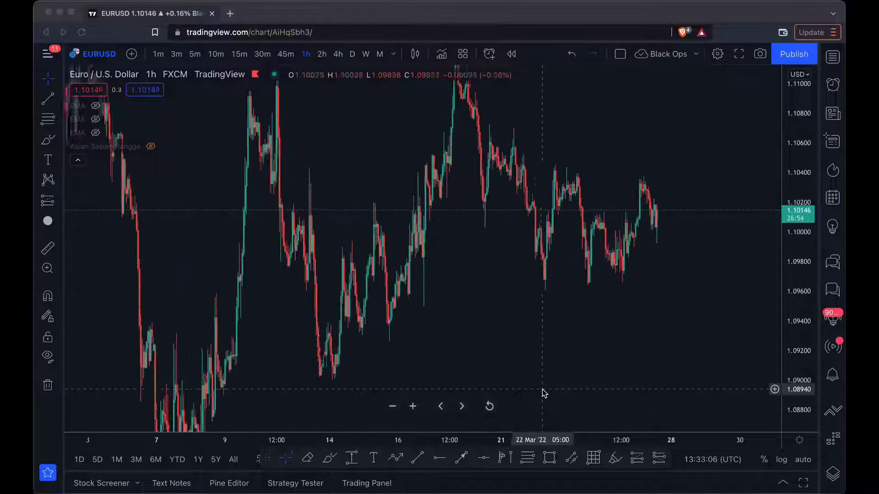
# - Place four yellow circle markers at the alternating swing highs and lows from the 17 March peak to the 22 March low
pyautogui.click(790, 344)
pyautogui.moveTo(792, 186); pyautogui.dragTo(766, 220)
pyautogui.moveTo(694, 152); pyautogui.dragTo(668, 200)
pyautogui.scroll(3, 670, 200)
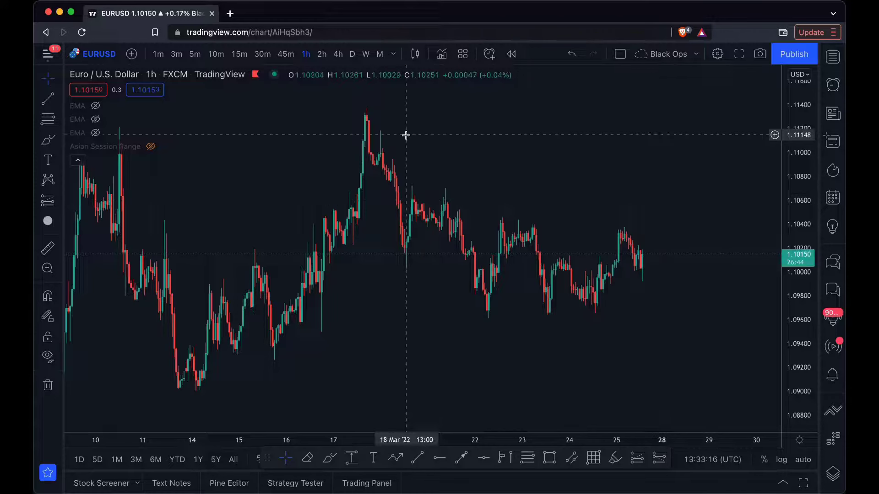
pyautogui.click(365, 95)
pyautogui.click(403, 277)
pyautogui.click(448, 175)
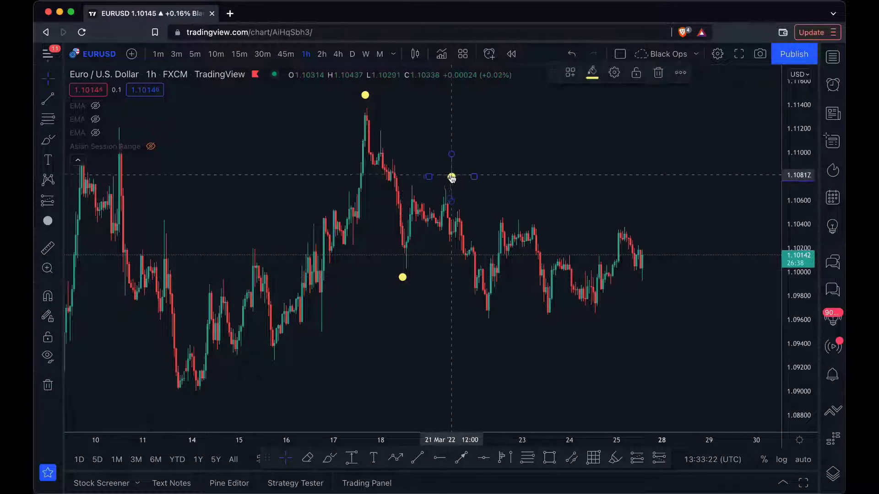
pyautogui.click(485, 329)
# - Draw a Fibonacci retracement from the 21 March high at 1.10702 to the 22 March low at 1.09603, and delete it
pyautogui.hscroll(3, 488, 337)
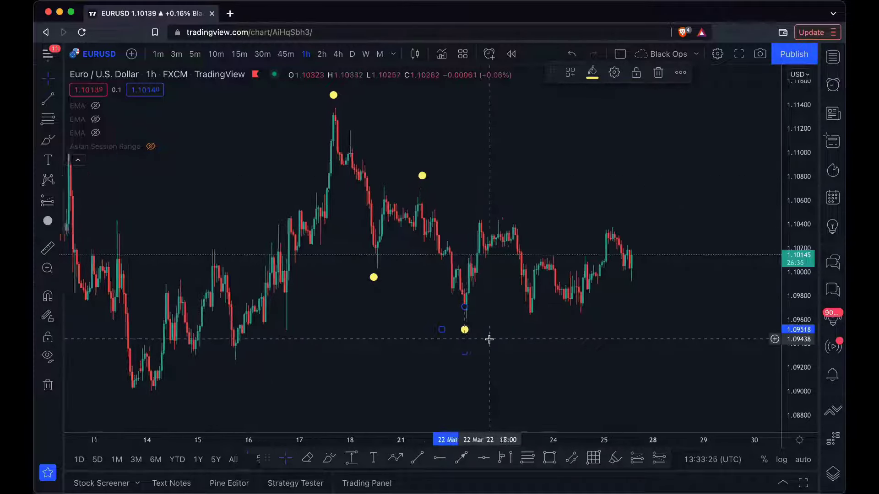
pyautogui.moveTo(545, 343); pyautogui.dragTo(536, 296)
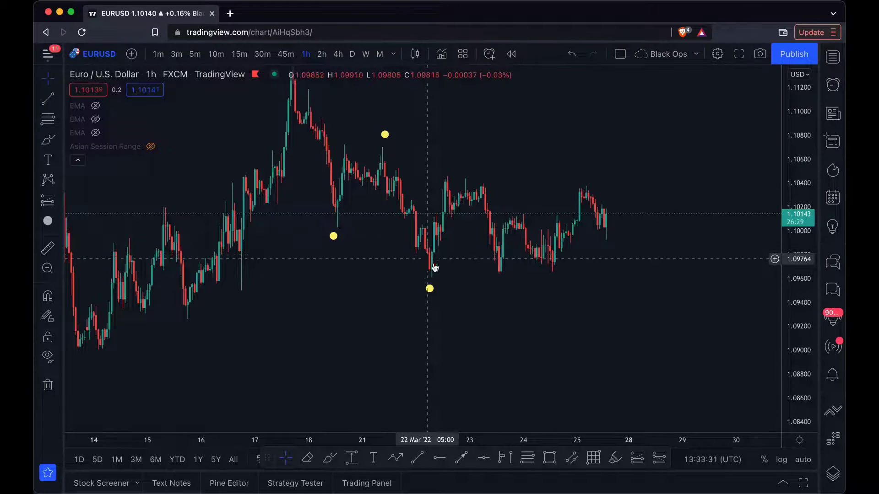
pyautogui.click(527, 458)
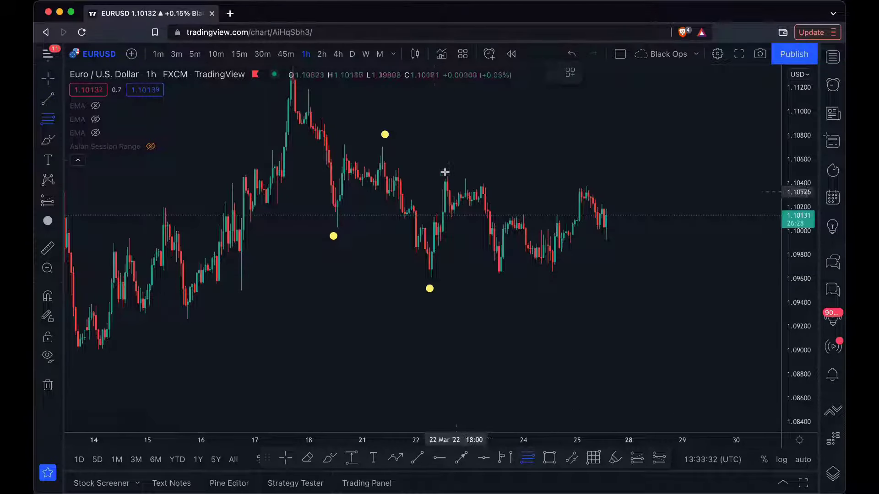
pyautogui.click(382, 147)
pyautogui.click(659, 278)
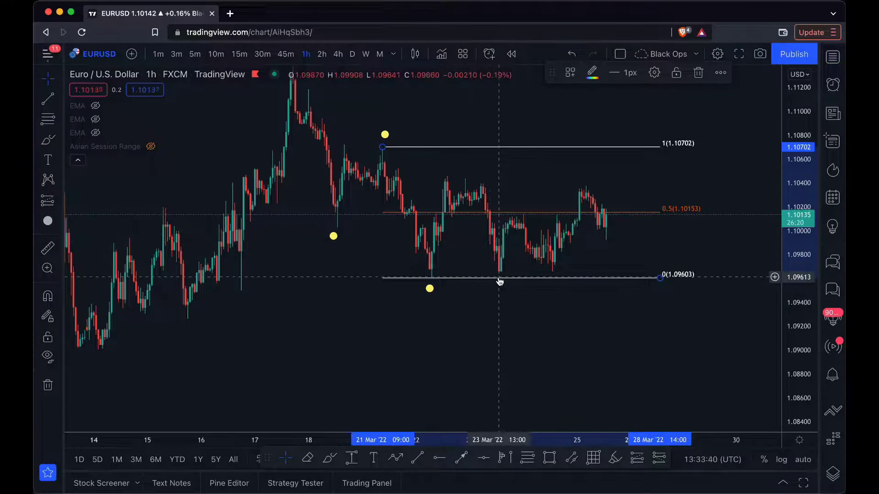
pyautogui.press('Delete')
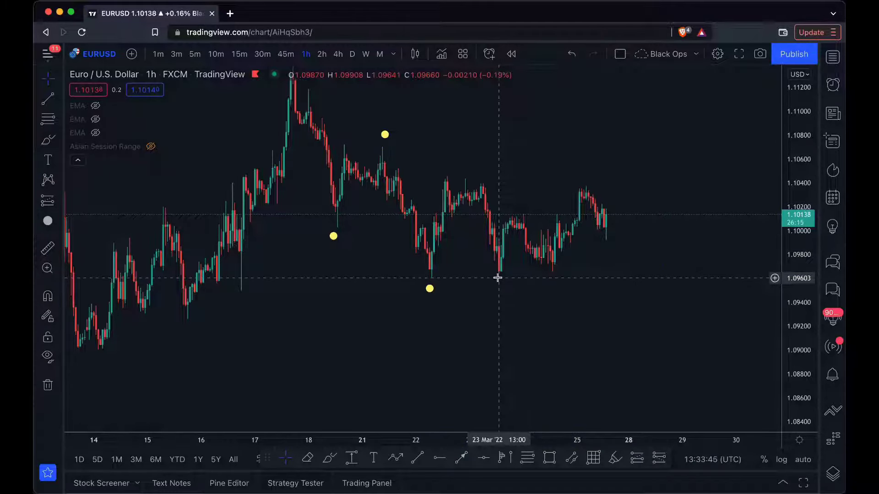
# - Draw a trend line beneath the lows of 22 to 24 March, from about 1.09579 to about 1.09620
pyautogui.scroll(1, 498, 277)
pyautogui.moveTo(789, 373); pyautogui.dragTo(792, 318)
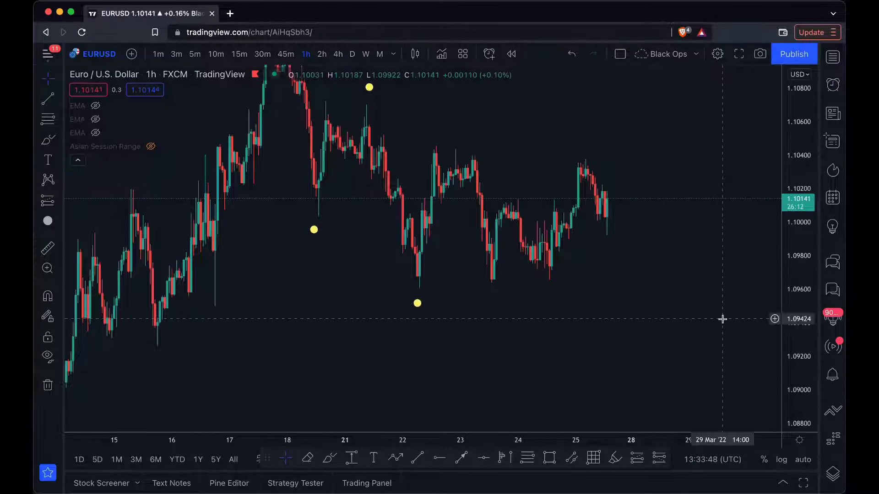
pyautogui.click(417, 458)
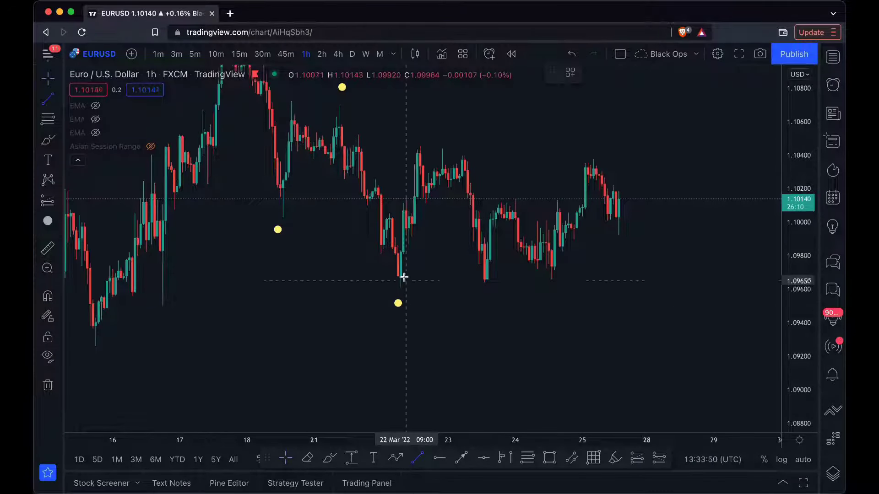
pyautogui.moveTo(395, 293); pyautogui.dragTo(568, 286)
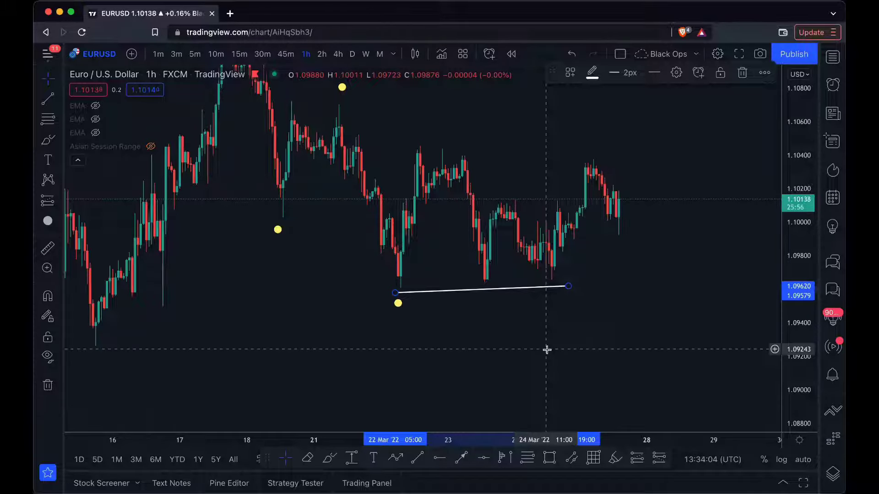
# - Switch the chart to the 15-minute timeframe and start bar replay from 25 Mar '22 06:30
pyautogui.click(238, 54)
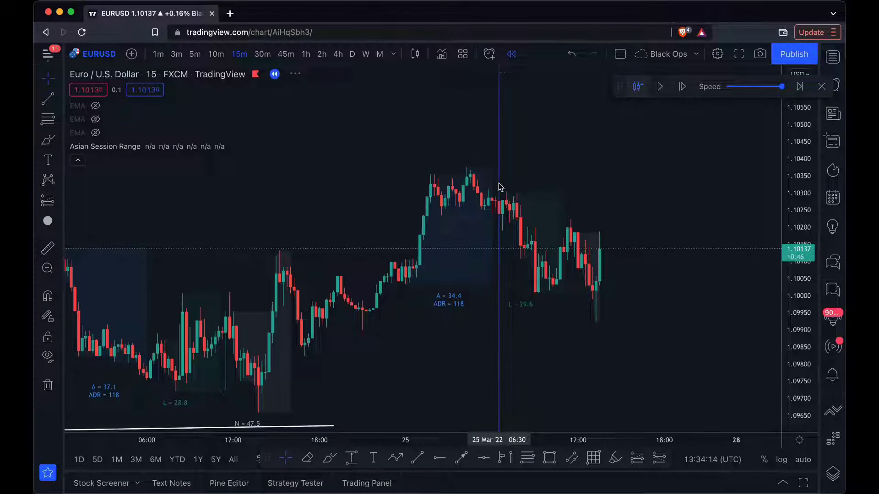
pyautogui.click(499, 187)
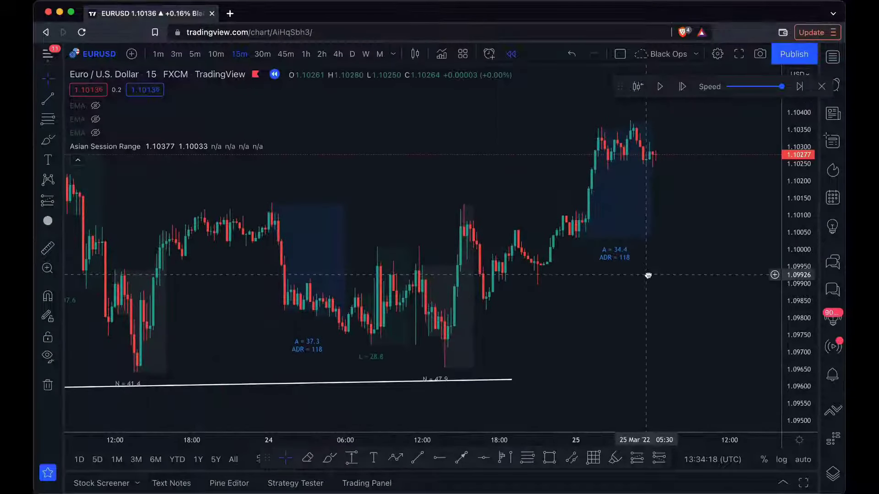
# - Collapse the chart's indicator legend
pyautogui.scroll(-5, 648, 276)
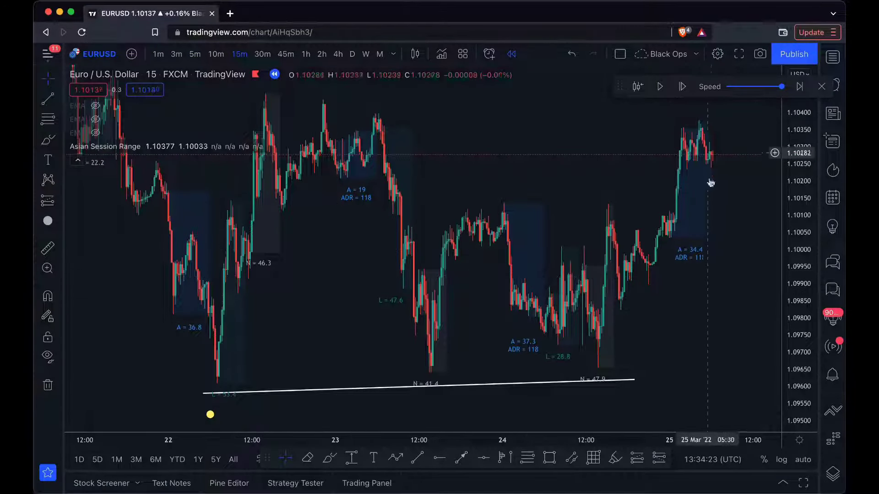
pyautogui.scroll(2, 710, 181)
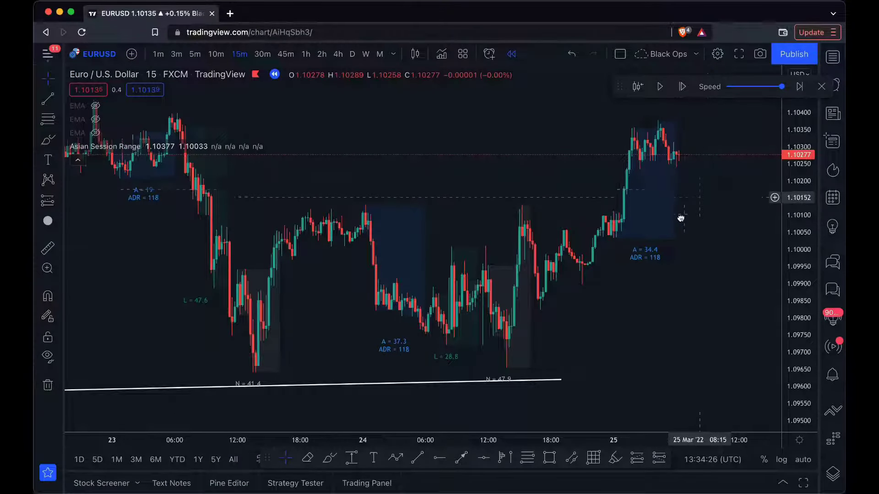
pyautogui.scroll(4, 655, 259)
pyautogui.scroll(2, 654, 259)
pyautogui.moveTo(625, 277); pyautogui.dragTo(624, 244)
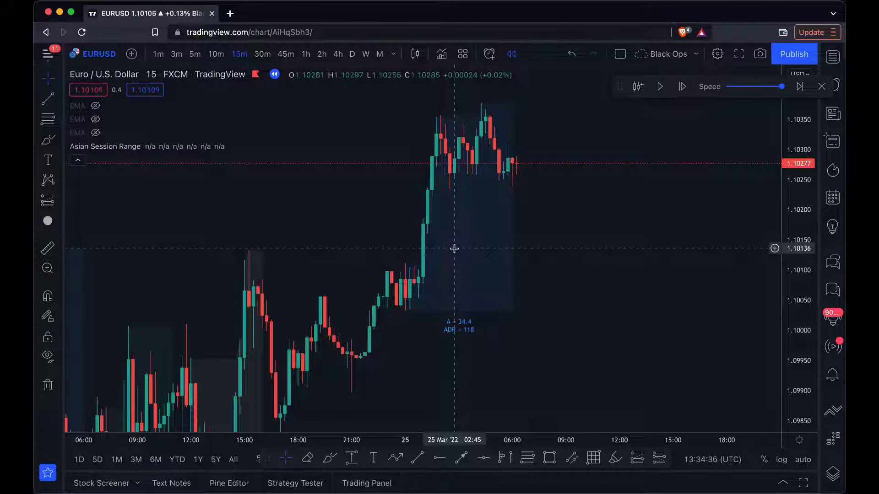
pyautogui.click(78, 159)
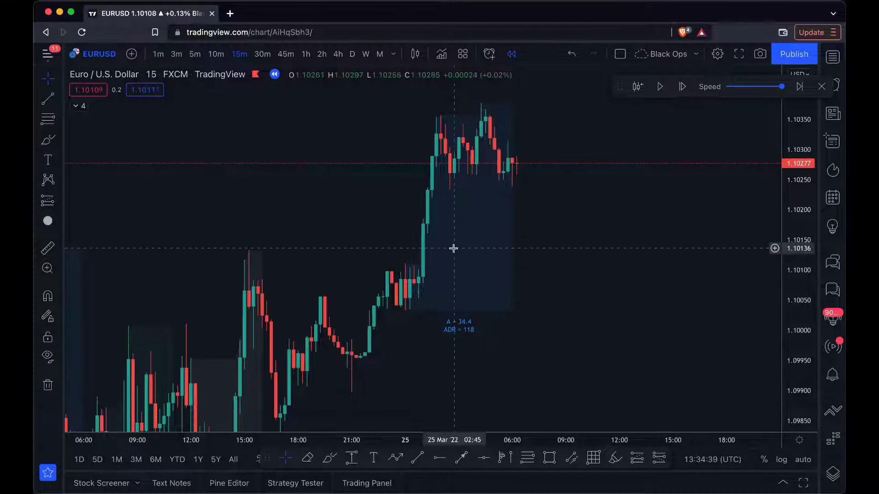
# - Switch the chart to the 1-minute timeframe
pyautogui.scroll(1, 454, 247)
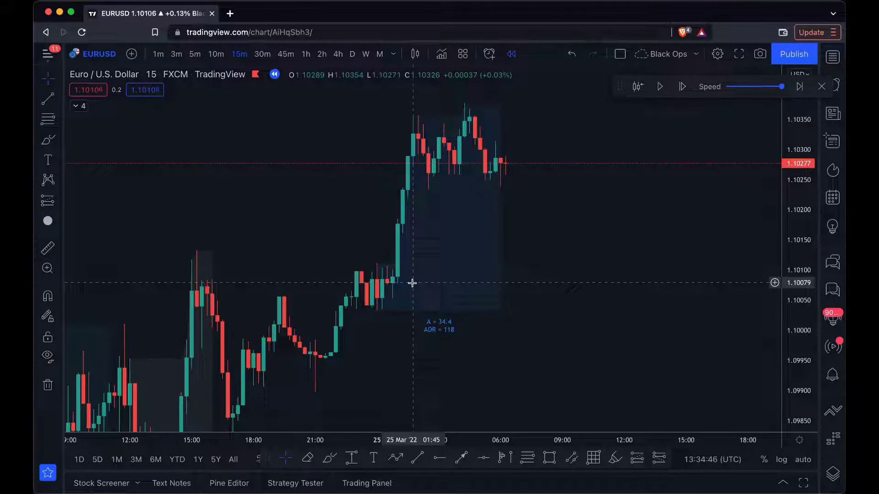
pyautogui.click(197, 56)
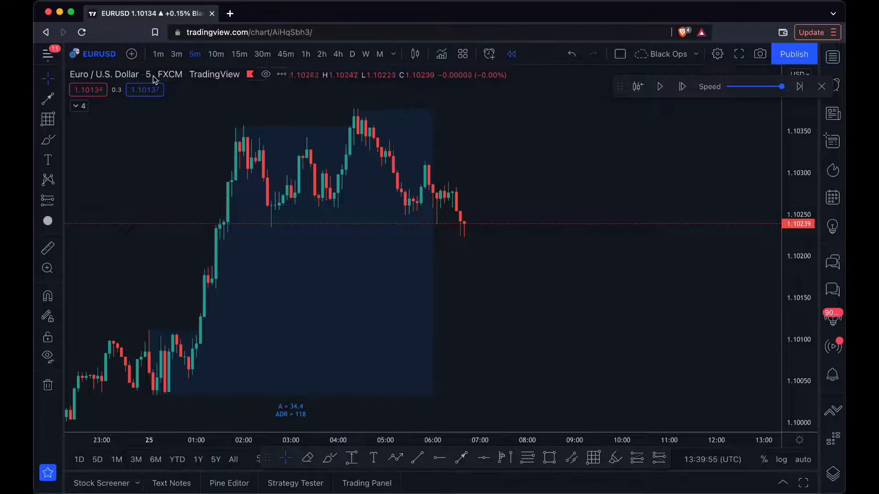
pyautogui.click(157, 55)
# - Draw two rightward horizontal arrows from the successive broken lows, at about 1.10249 and 1.10239
pyautogui.scroll(-4, 309, 226)
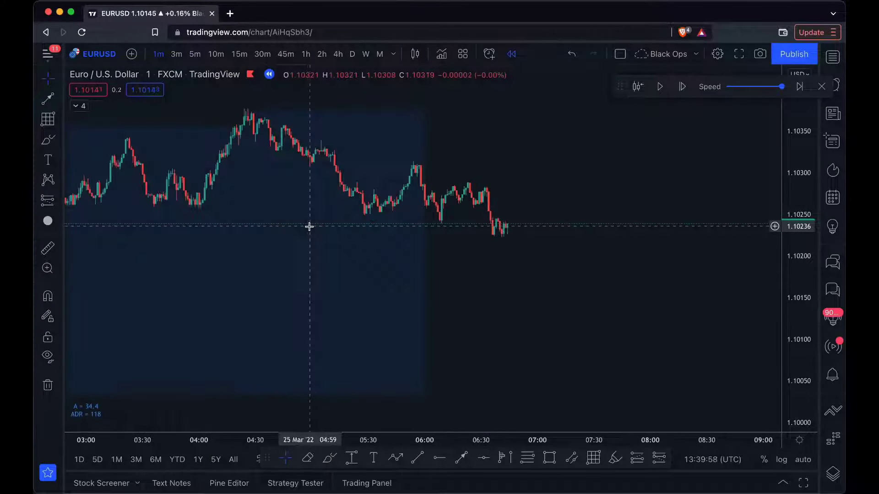
pyautogui.scroll(-2, 469, 314)
pyautogui.scroll(2, 469, 314)
pyautogui.moveTo(792, 338); pyautogui.dragTo(792, 197)
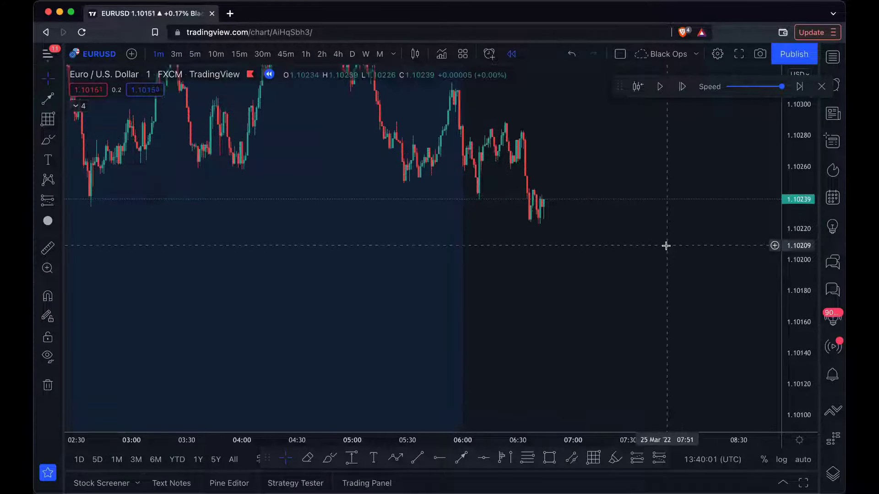
pyautogui.scroll(-4, 697, 214)
pyautogui.moveTo(714, 199); pyautogui.dragTo(715, 310)
pyautogui.scroll(3, 714, 310)
pyautogui.moveTo(664, 335); pyautogui.dragTo(649, 307)
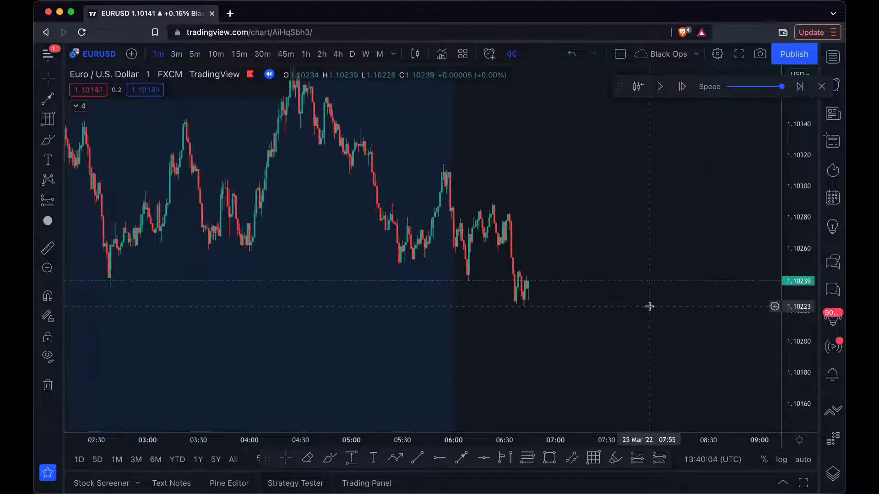
pyautogui.click(461, 458)
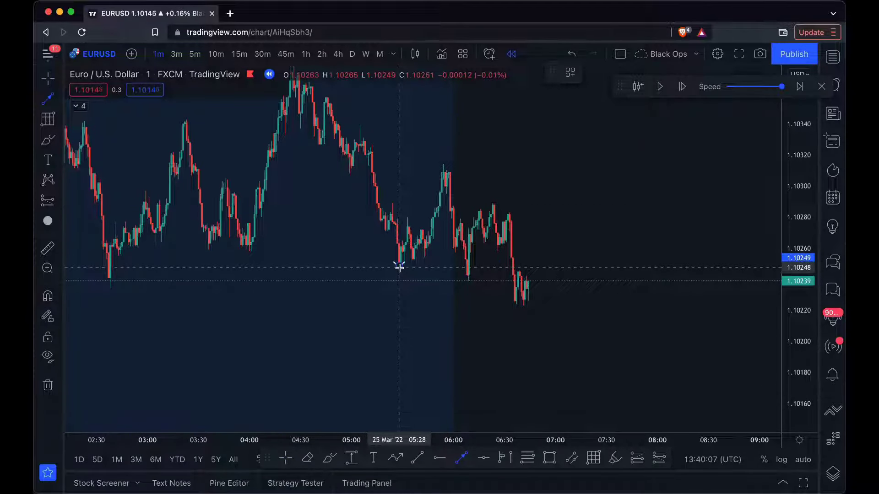
pyautogui.moveTo(400, 268); pyautogui.dragTo(451, 266)
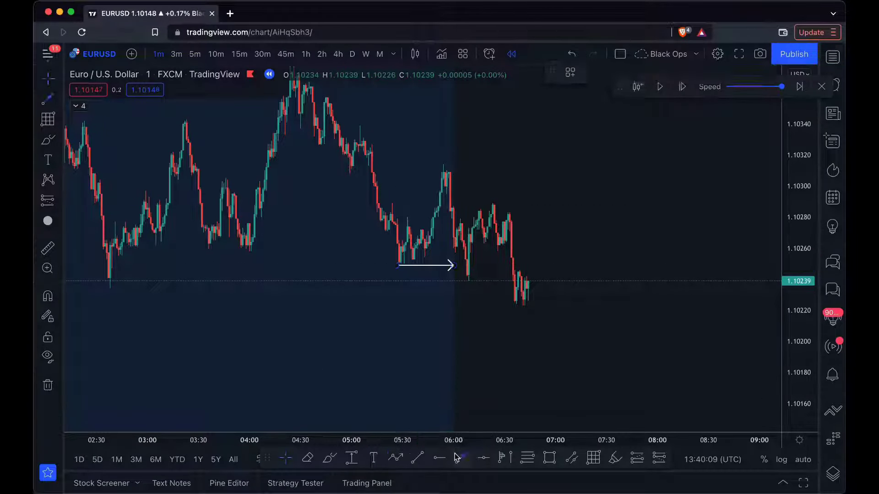
pyautogui.moveTo(468, 280); pyautogui.dragTo(502, 280)
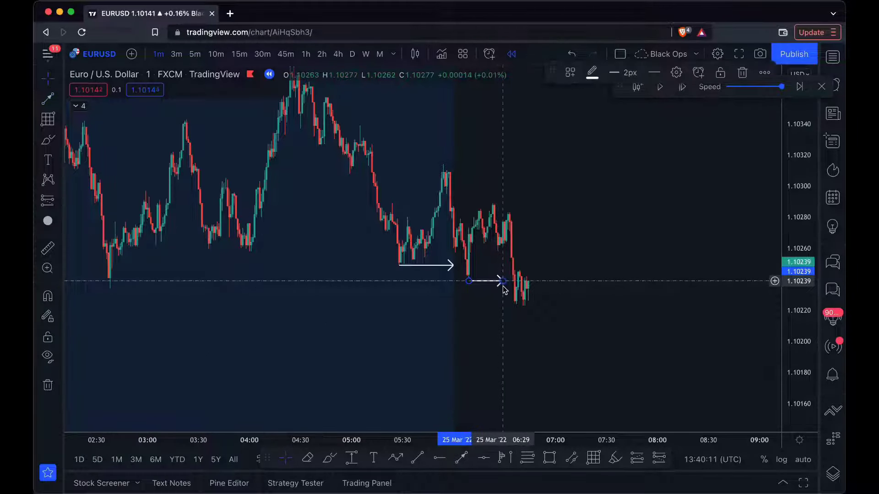
# - Draw a short arrow at about 1.10257 pointing back at the latest sharp drop and apply the IMB template to it
pyautogui.scroll(3, 571, 338)
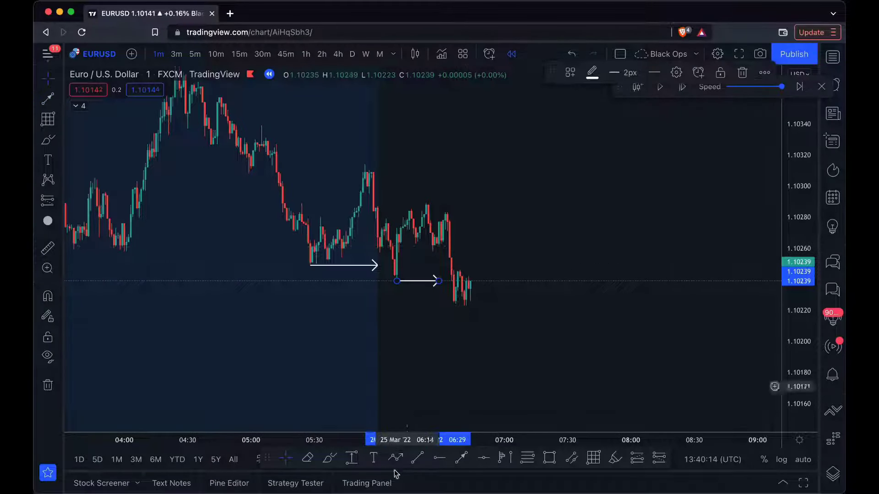
pyautogui.click(461, 457)
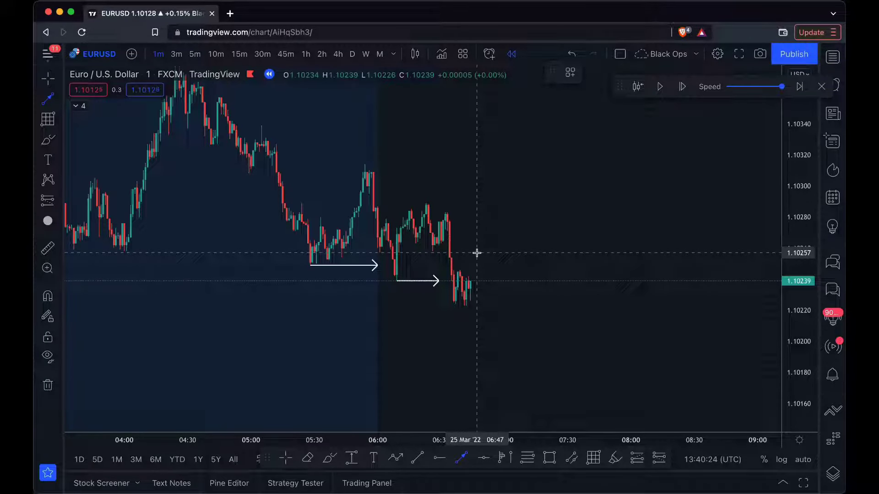
pyautogui.click(456, 252)
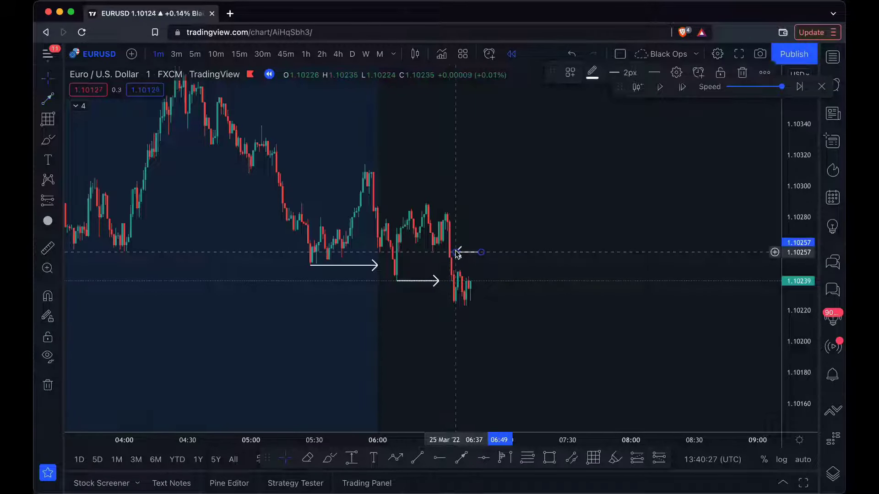
pyautogui.click(569, 72)
pyautogui.click(583, 159)
# - Draw a parallel channel extending from the order block before the drop, with its upper edge at 1.10283, and widen it downwards
pyautogui.scroll(2, 583, 159)
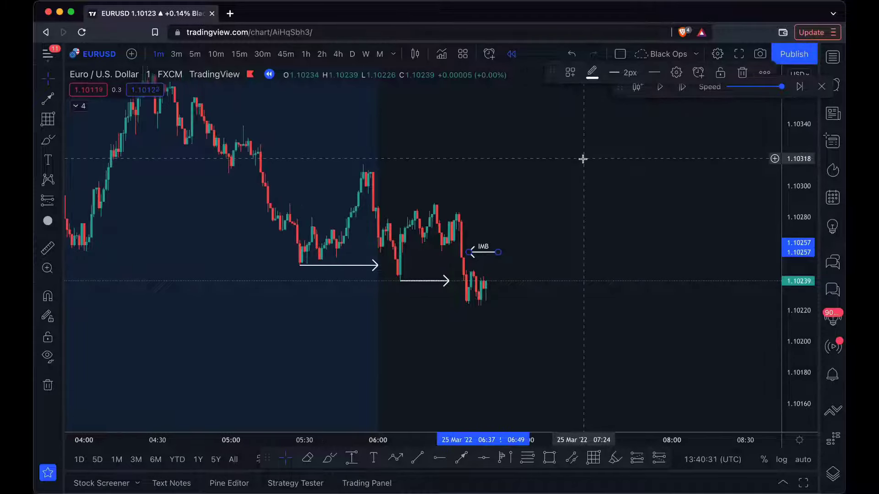
pyautogui.scroll(1, 583, 159)
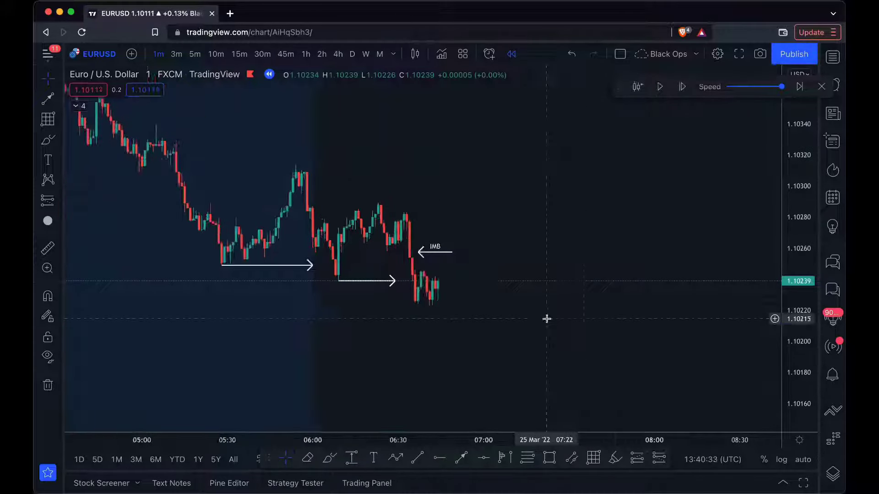
pyautogui.click(572, 463)
pyautogui.moveTo(407, 212); pyautogui.dragTo(554, 228)
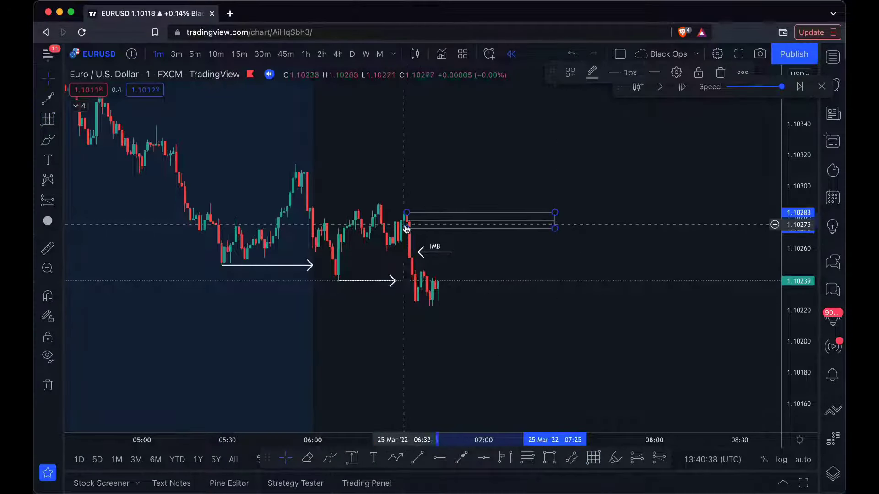
pyautogui.moveTo(408, 229); pyautogui.dragTo(407, 233)
pyautogui.click(514, 255)
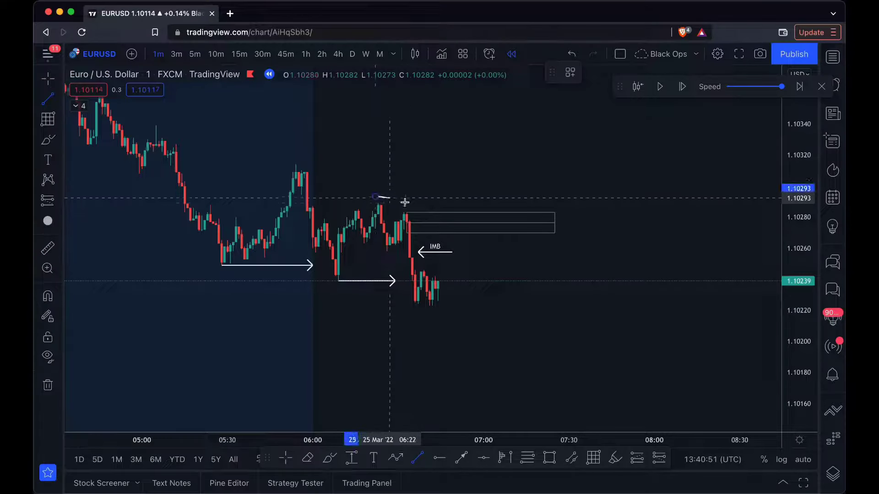
# - Draw a short trend line above the two highs near the order block, and place a copy of the IMB arrow at about 1.10296
pyautogui.moveTo(375, 197); pyautogui.dragTo(415, 204)
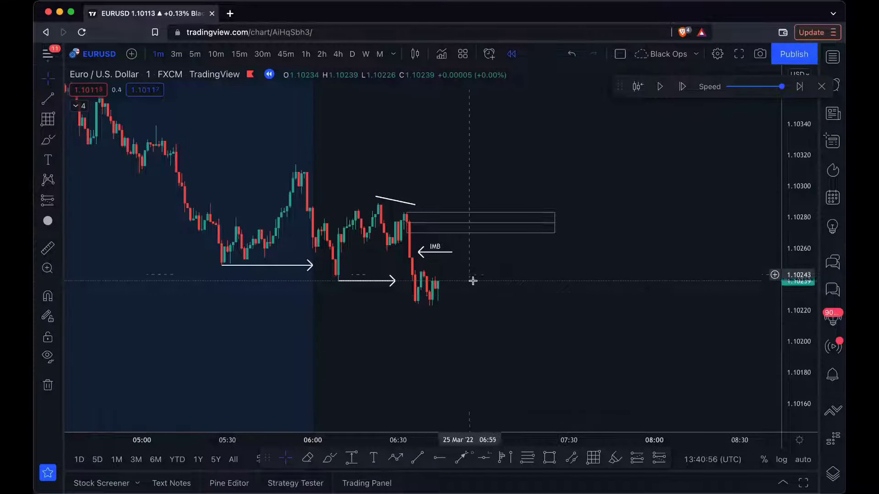
pyautogui.scroll(-1, 479, 291)
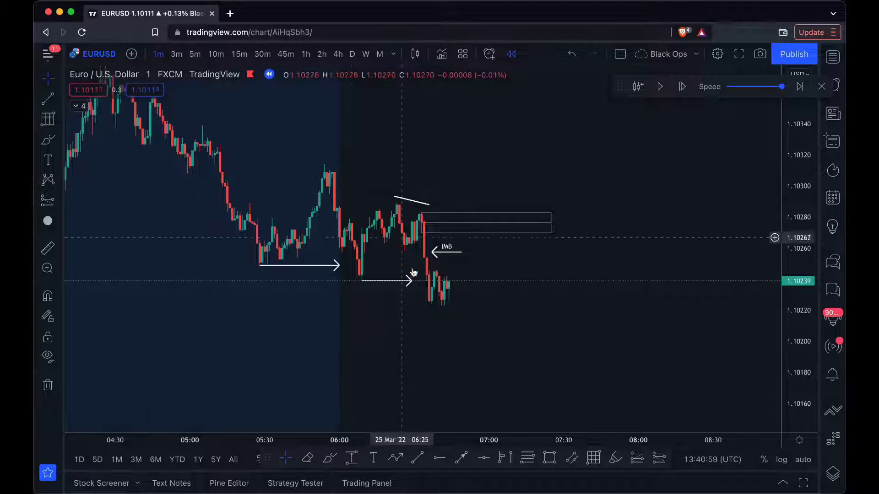
pyautogui.scroll(1, 382, 211)
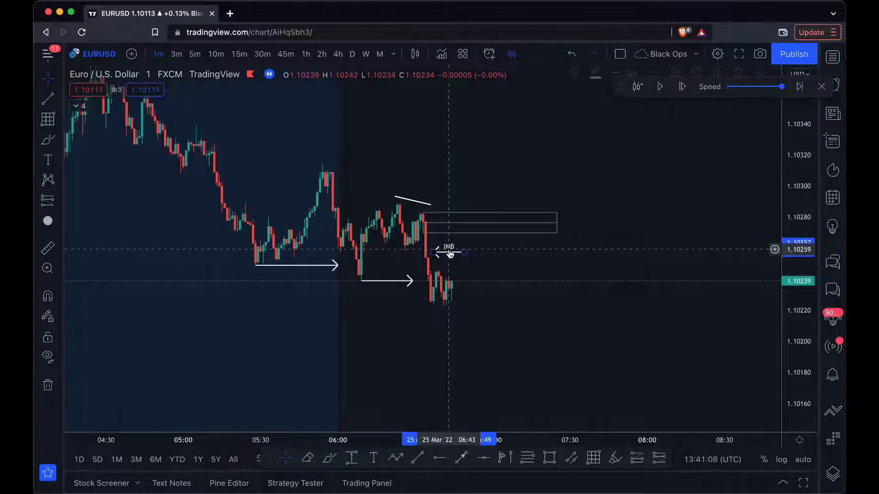
pyautogui.moveTo(457, 229); pyautogui.dragTo(342, 190)
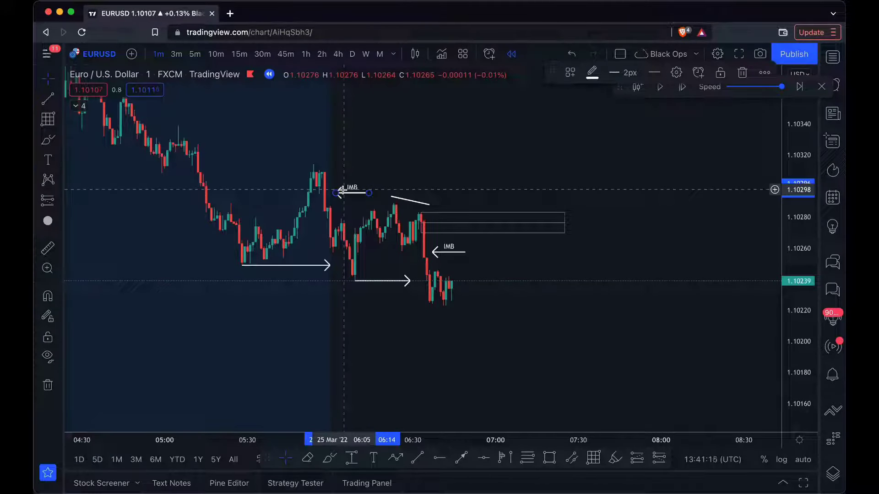
# - Switch the chart to the 3-minute timeframe
pyautogui.click(177, 54)
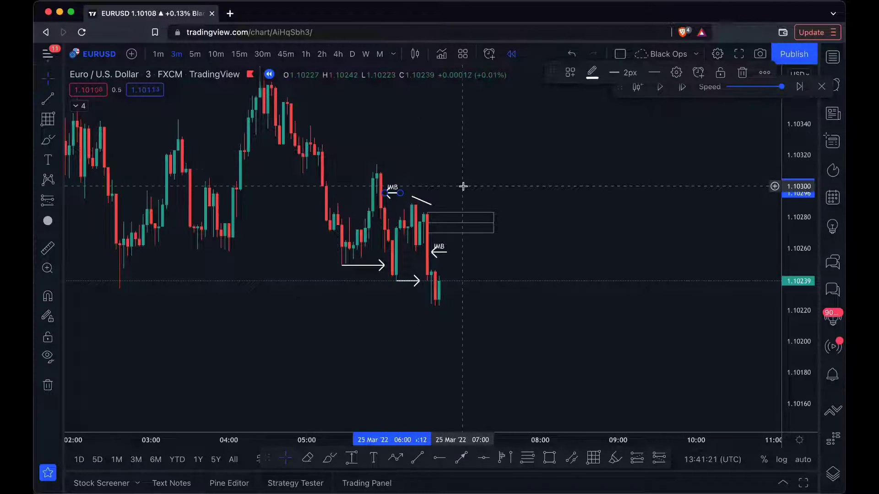
# - Draw a box from the swing high just before 06:00, spanning 1.10314 down to 1.10295 and extending to about 07:57
pyautogui.scroll(2, 463, 186)
pyautogui.click(593, 458)
pyautogui.press('super')
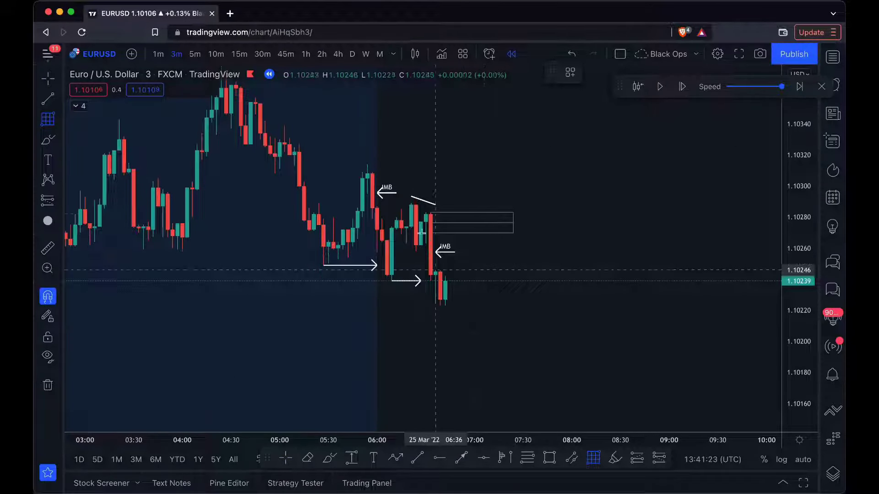
pyautogui.click(367, 163)
pyautogui.click(567, 189)
pyautogui.moveTo(368, 193); pyautogui.dragTo(368, 202)
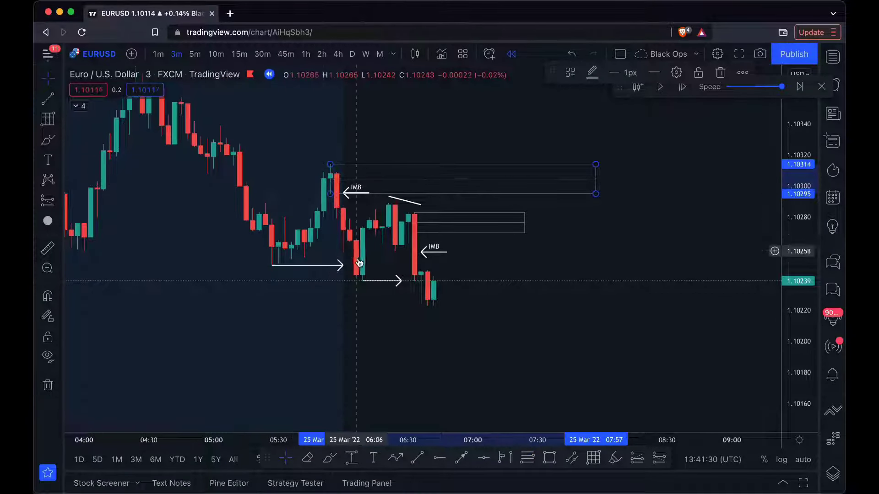
# - Delete the lower order block box with its upper edge at 1.10283, and switch the chart to the 1-minute timeframe
pyautogui.click(448, 224)
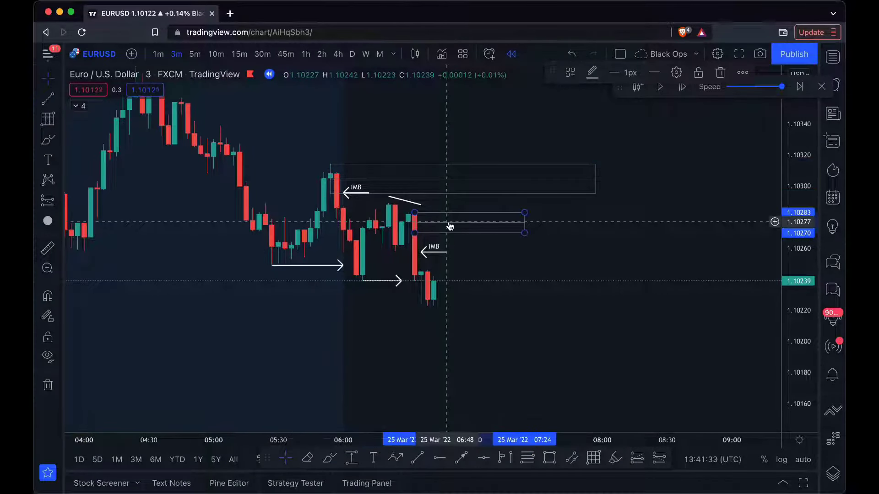
pyautogui.press('Delete')
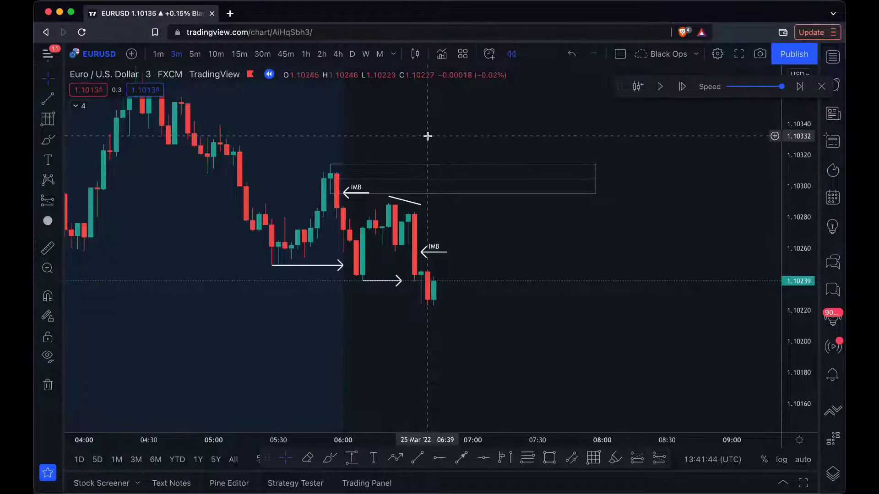
pyautogui.click(158, 54)
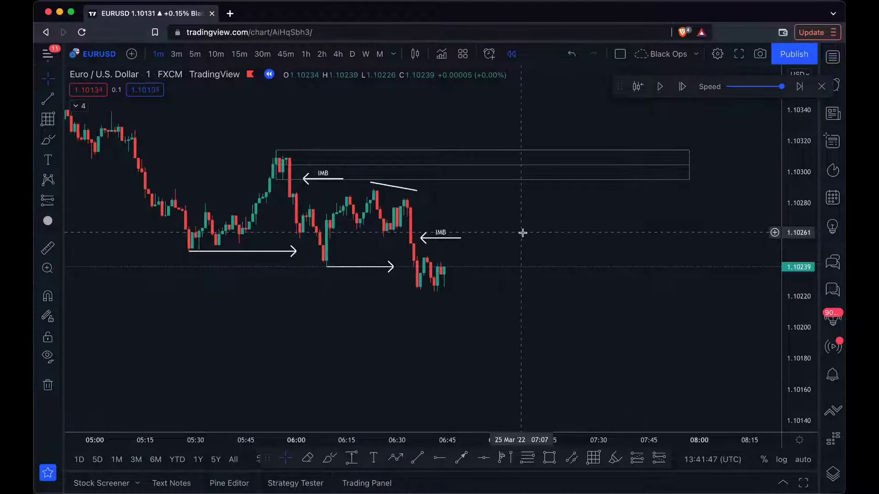
# - Apply the EQS drawing template to the short trend line above the two highs
pyautogui.click(394, 186)
pyautogui.click(570, 72)
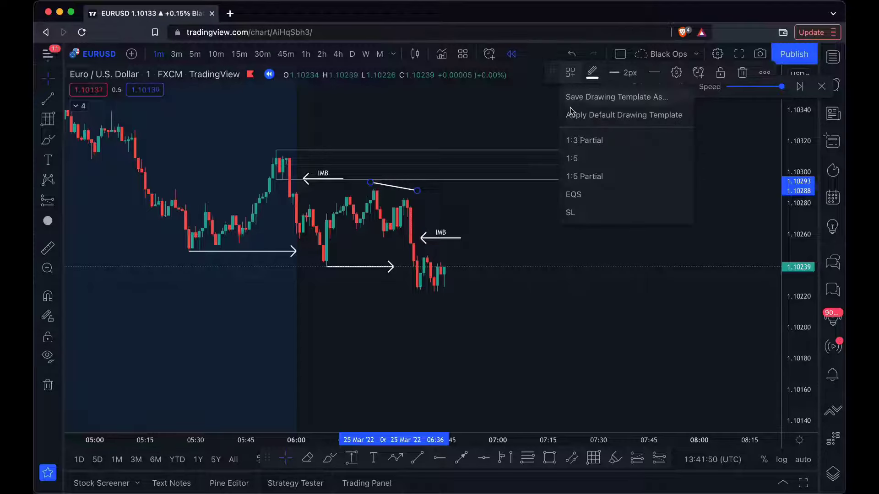
pyautogui.click(573, 192)
pyautogui.click(548, 255)
# - Place a short position with its entry at 1.10295, the order block's lower edge, a stop at 1.10319 and a target at 1.10175
pyautogui.scroll(1, 548, 255)
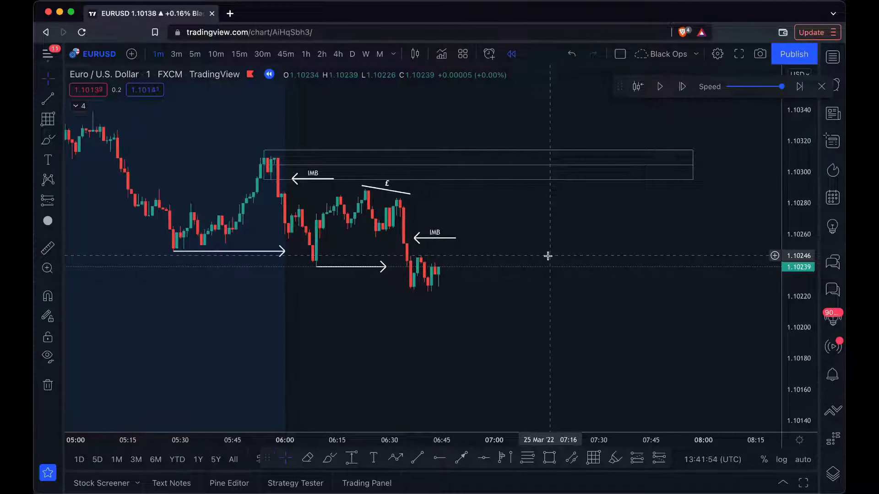
pyautogui.click(529, 181)
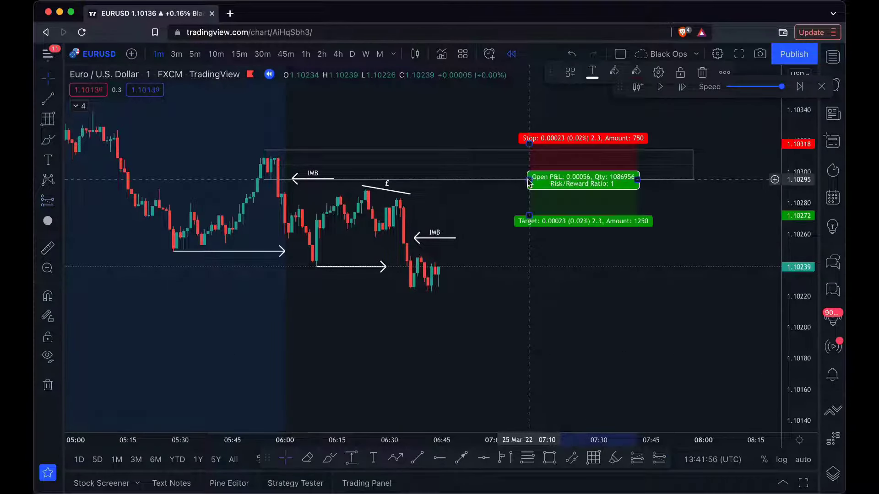
pyautogui.moveTo(529, 146); pyautogui.dragTo(528, 151)
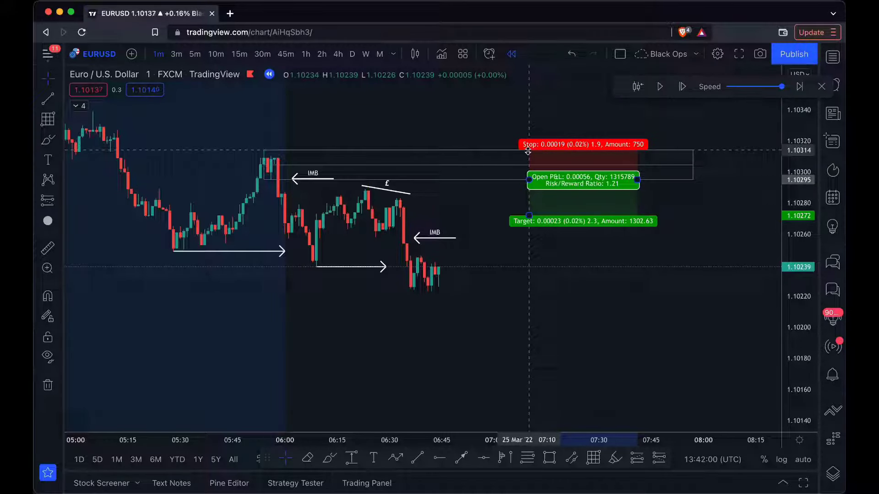
pyautogui.moveTo(528, 151); pyautogui.dragTo(529, 143)
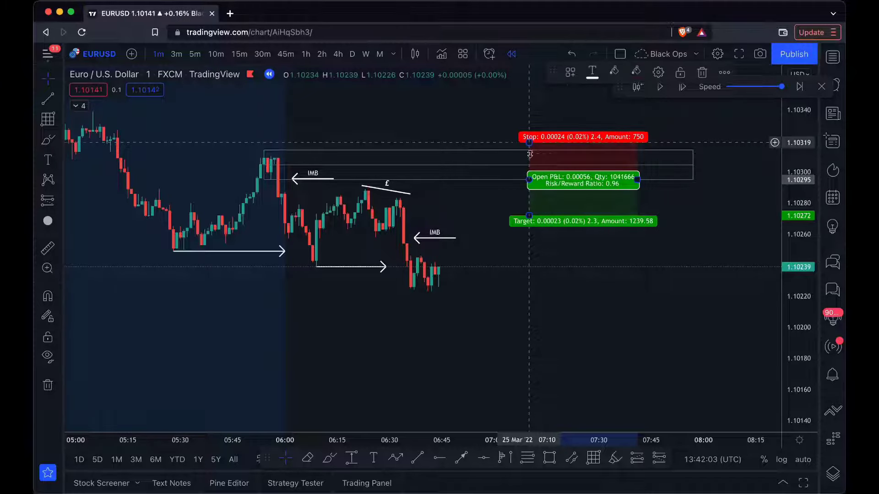
pyautogui.moveTo(529, 216); pyautogui.dragTo(527, 369)
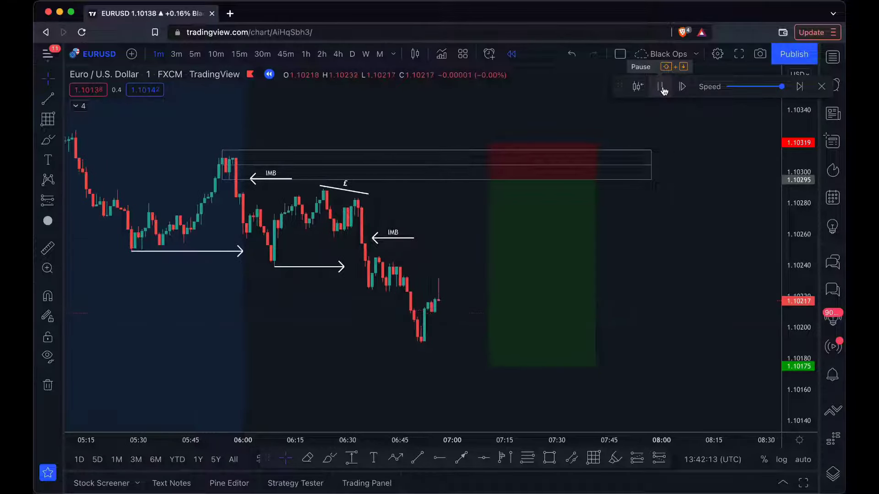
# - Pause the replay as price nears the order block, and advance it bar by bar past the short entry to about 07:42
pyautogui.click(661, 87)
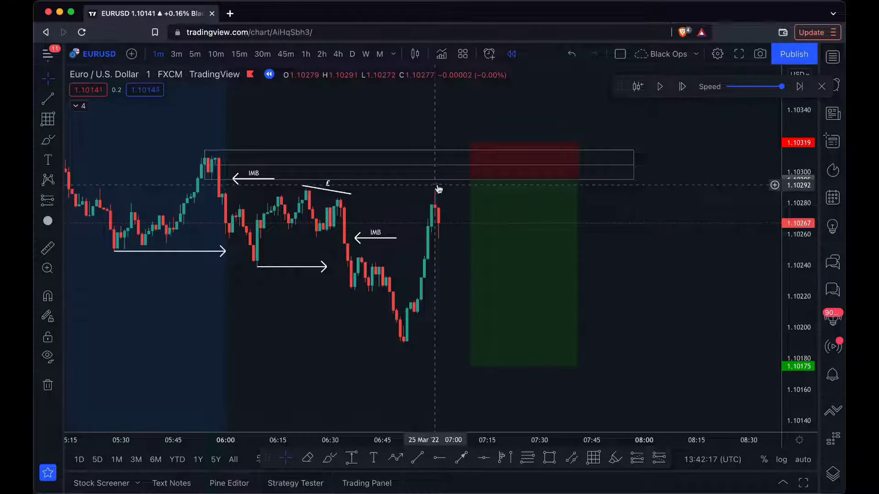
pyautogui.click(683, 87)
pyautogui.click(683, 87)
pyautogui.click(684, 88)
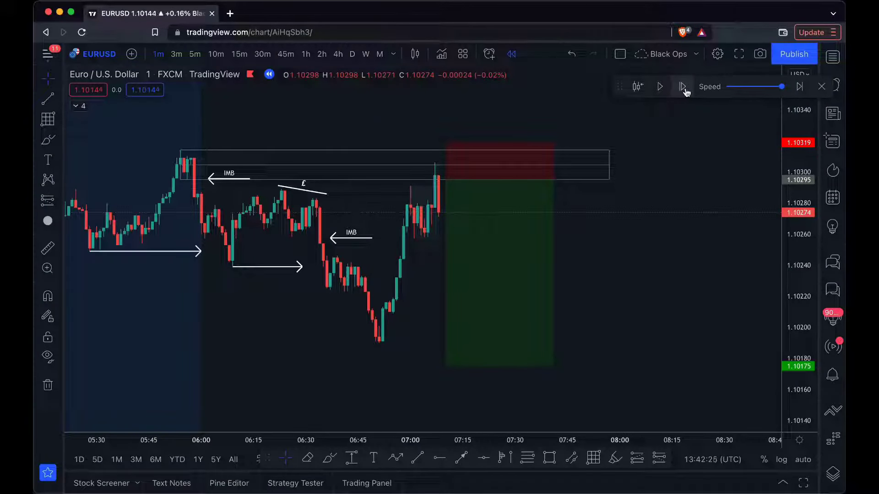
pyautogui.click(683, 87)
pyautogui.click(683, 88)
pyautogui.click(683, 88)
pyautogui.click(683, 88)
pyautogui.click(684, 88)
pyautogui.click(683, 88)
pyautogui.click(684, 87)
pyautogui.click(684, 88)
pyautogui.click(683, 88)
pyautogui.click(684, 88)
pyautogui.click(683, 88)
pyautogui.click(683, 88)
pyautogui.click(683, 88)
pyautogui.click(683, 88)
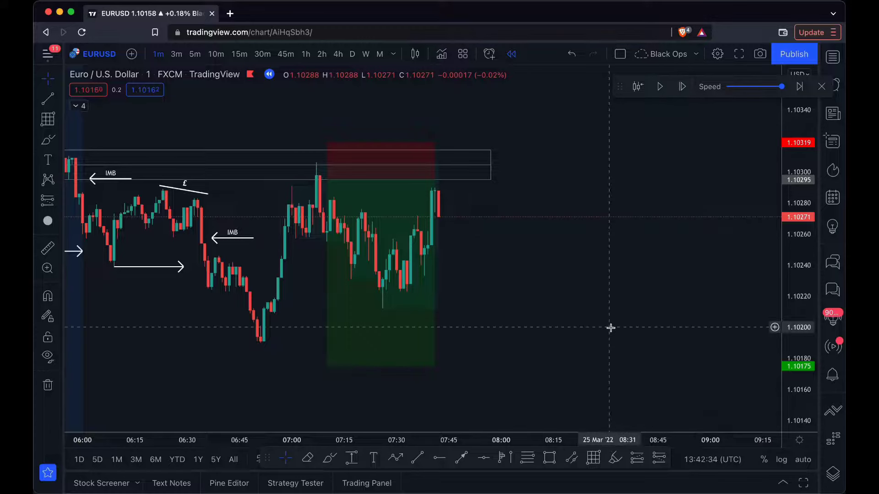
# - Extend the short position's end to about 08:13 and run the replay until price passes the 1.10175 target, pausing it there
pyautogui.scroll(1, 611, 328)
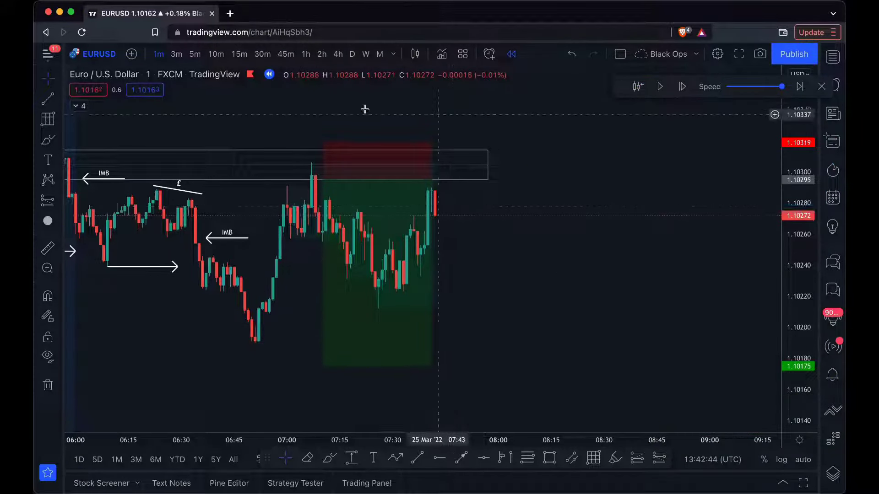
pyautogui.click(660, 88)
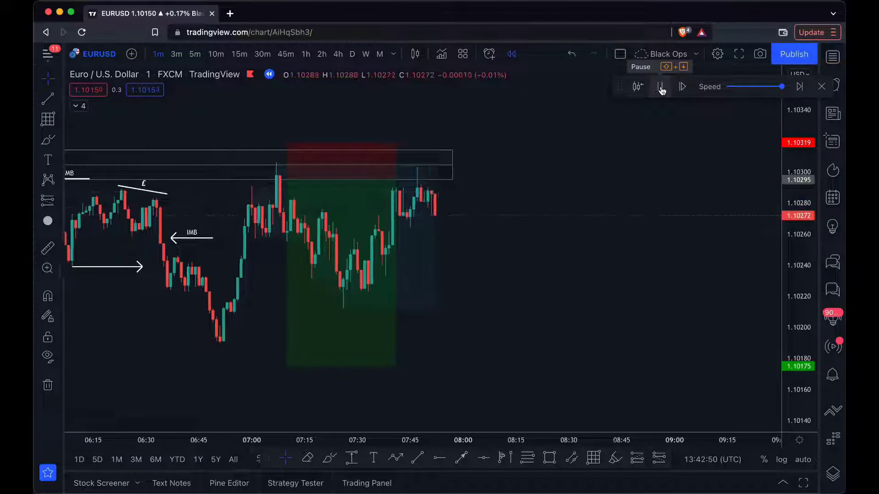
pyautogui.click(661, 88)
pyautogui.moveTo(368, 180); pyautogui.dragTo(480, 180)
pyautogui.click(659, 89)
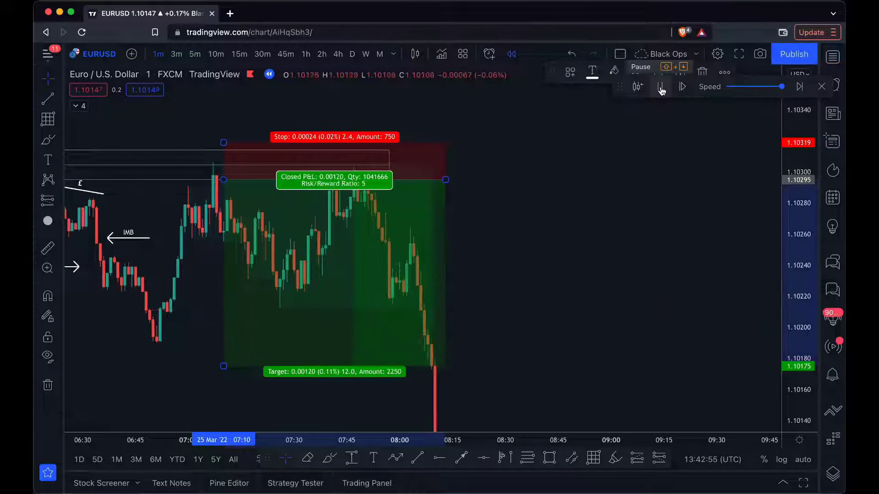
pyautogui.click(659, 89)
# - Lower the short position's target to 1.10034, level with the bottom of the blue session range
pyautogui.moveTo(551, 343); pyautogui.dragTo(563, 229)
pyautogui.scroll(-3, 561, 240)
pyautogui.scroll(-5, 561, 240)
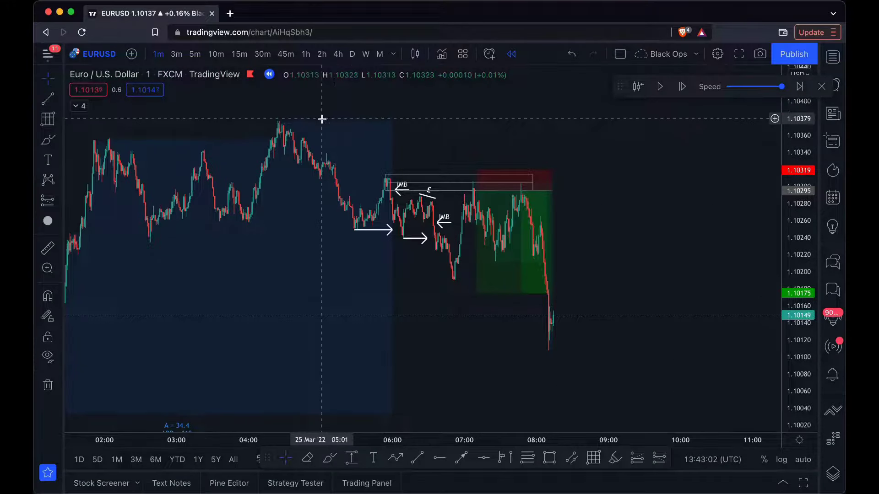
pyautogui.moveTo(400, 126); pyautogui.dragTo(400, 73)
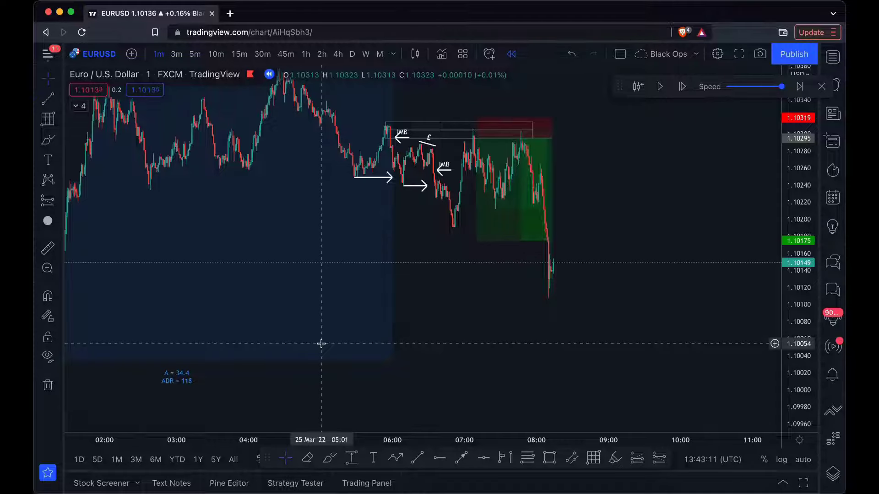
pyautogui.scroll(1, 321, 344)
pyautogui.moveTo(445, 241); pyautogui.dragTo(444, 362)
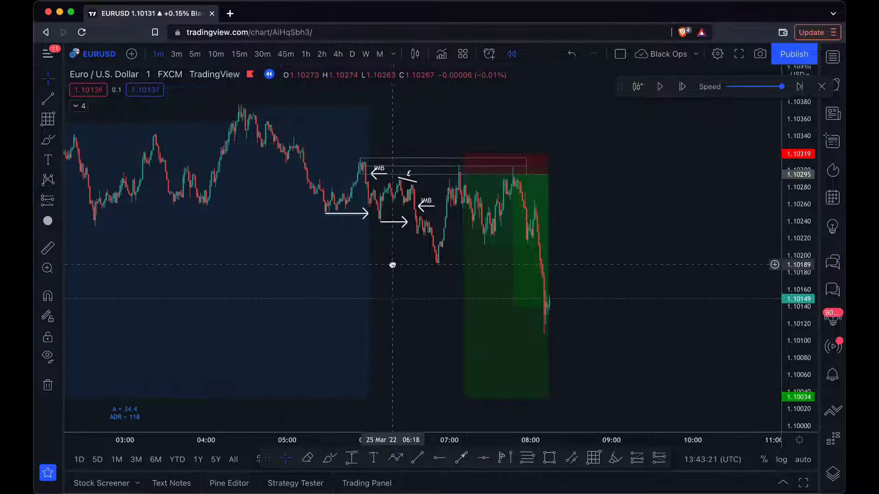
# - Run the replay on to just past 08:30 and pause it
pyautogui.moveTo(392, 265); pyautogui.dragTo(375, 224)
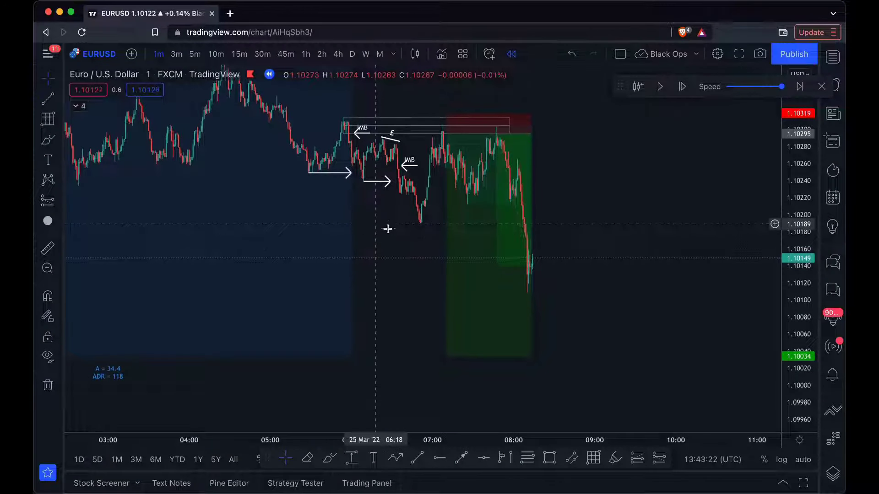
pyautogui.moveTo(447, 354)
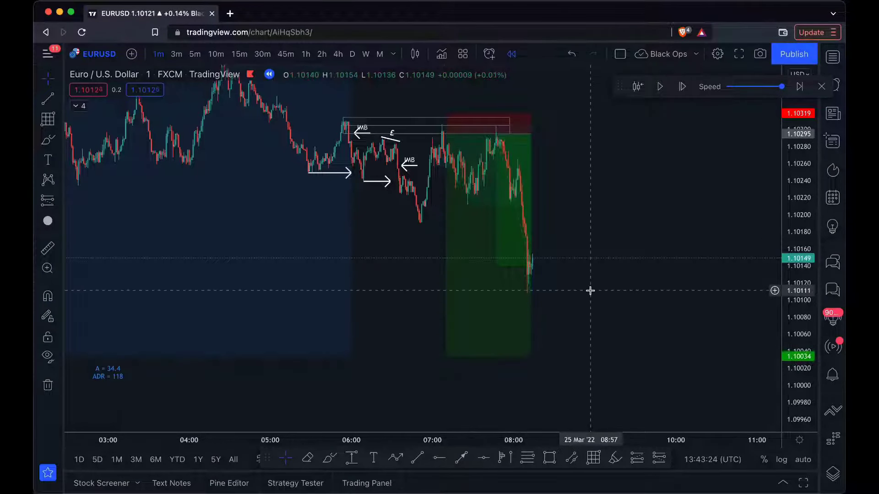
pyautogui.scroll(1, 602, 264)
pyautogui.moveTo(540, 194)
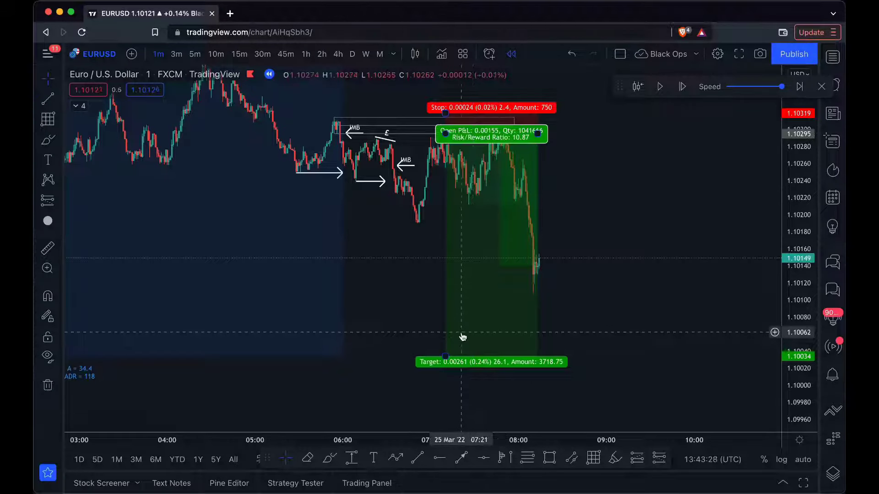
pyautogui.rightClick(659, 88)
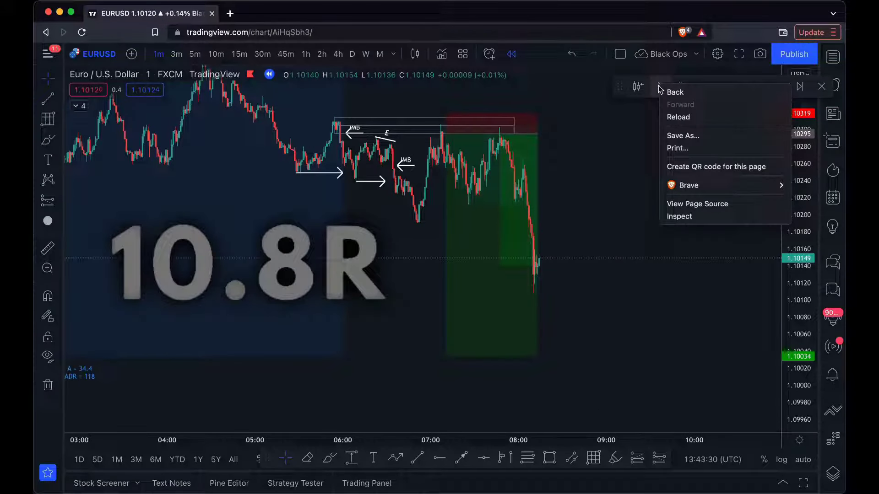
pyautogui.click(659, 89)
pyautogui.click(659, 90)
# - Draw a rising trend line beneath the recent lows from 1.10104 to 1.10117, ending at about 08:34
pyautogui.scroll(1, 616, 266)
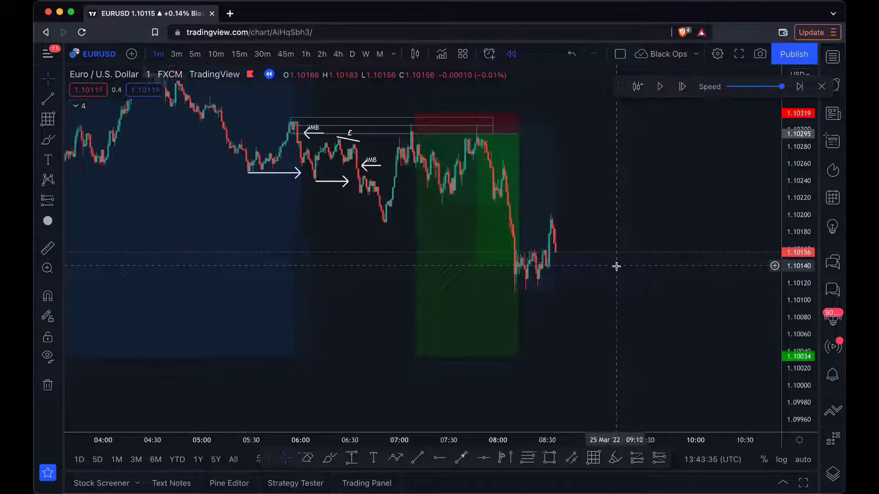
pyautogui.scroll(1, 617, 267)
pyautogui.moveTo(798, 270); pyautogui.dragTo(798, 156)
pyautogui.moveTo(603, 371); pyautogui.dragTo(601, 329)
pyautogui.scroll(2, 602, 329)
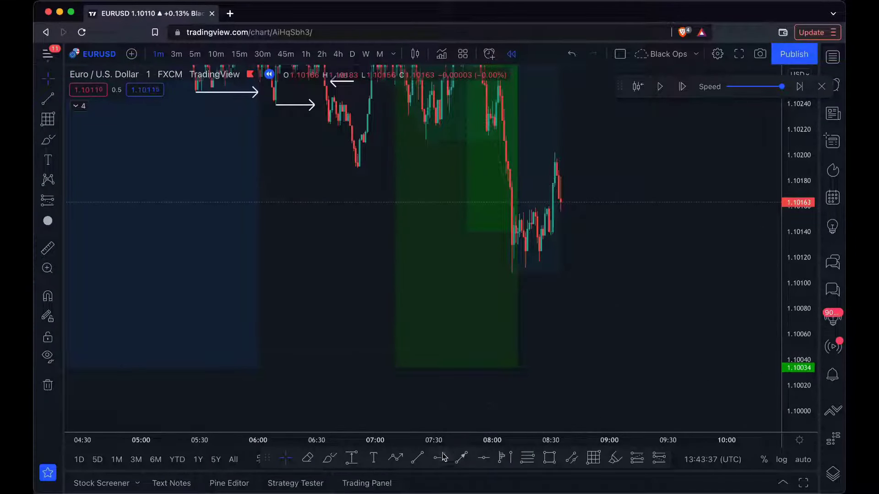
pyautogui.click(422, 462)
pyautogui.click(509, 278)
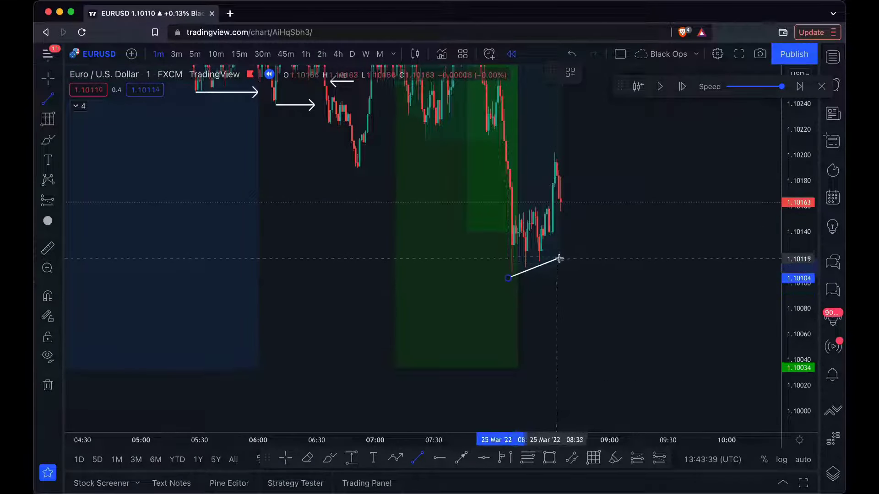
pyautogui.click(559, 261)
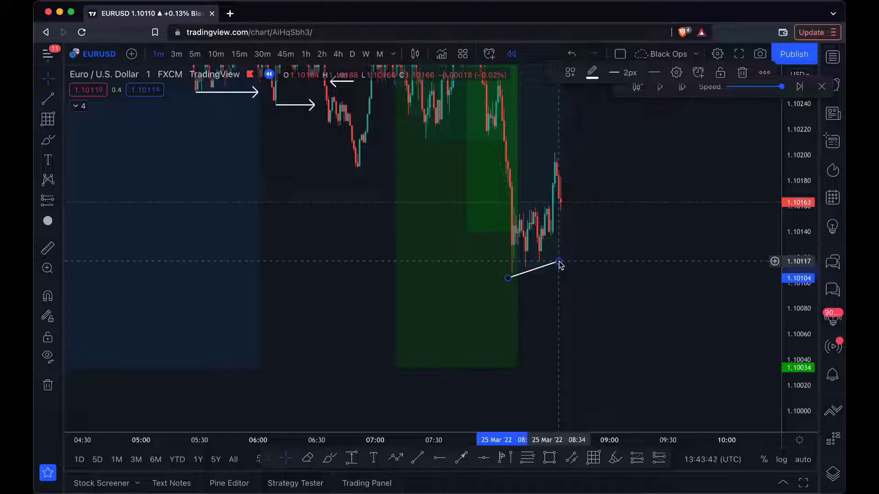
# - Resume the replay until price passes the short position's 1.10034 target, and pause it
pyautogui.scroll(1, 613, 289)
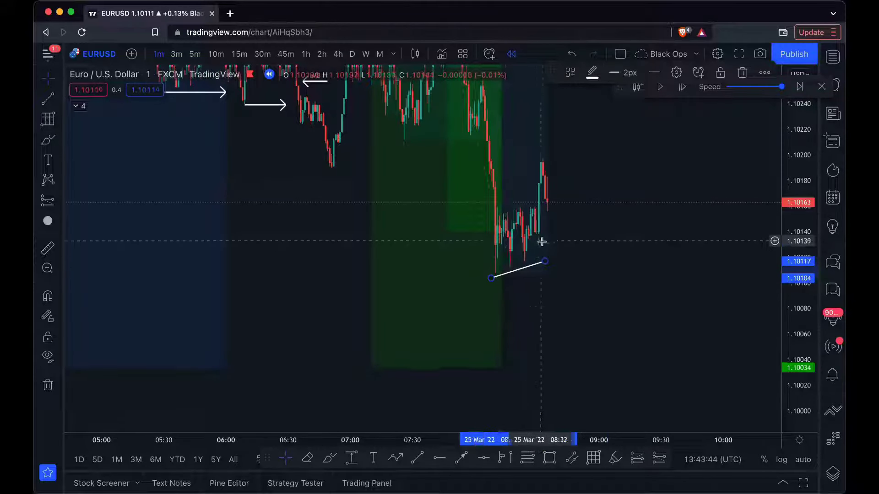
pyautogui.click(660, 87)
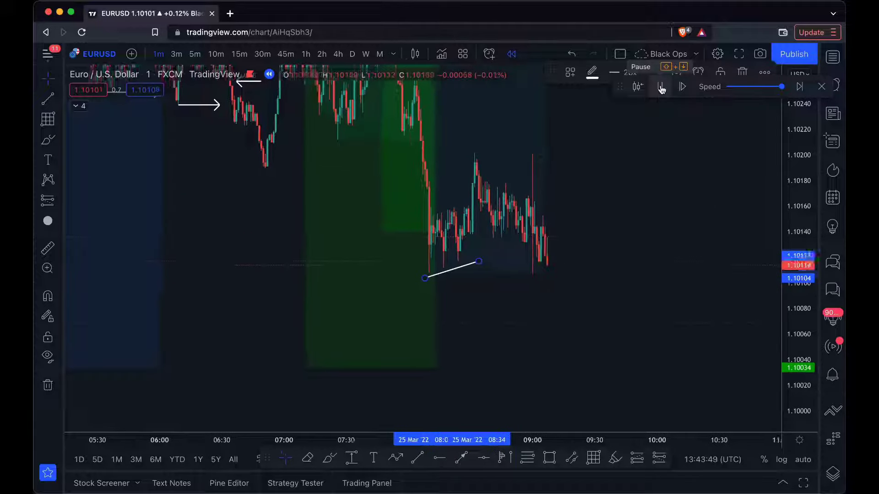
pyautogui.click(661, 87)
pyautogui.scroll(-3, 673, 335)
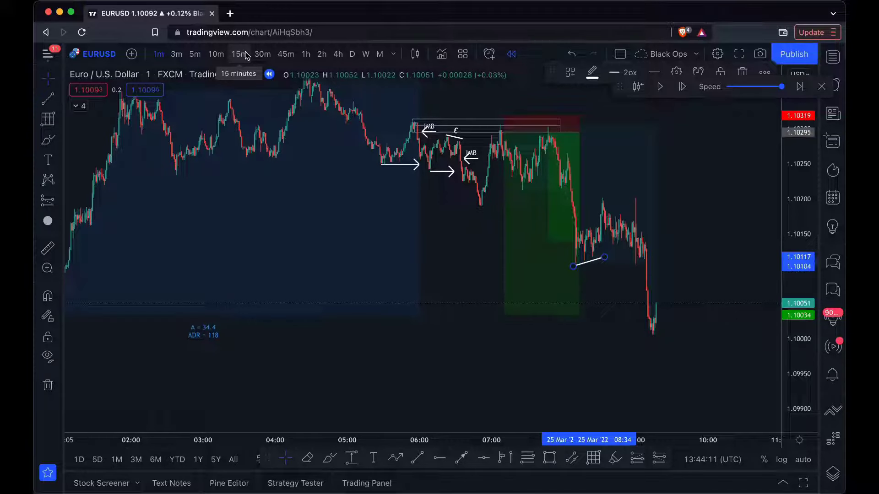
pyautogui.scroll(1, 436, 261)
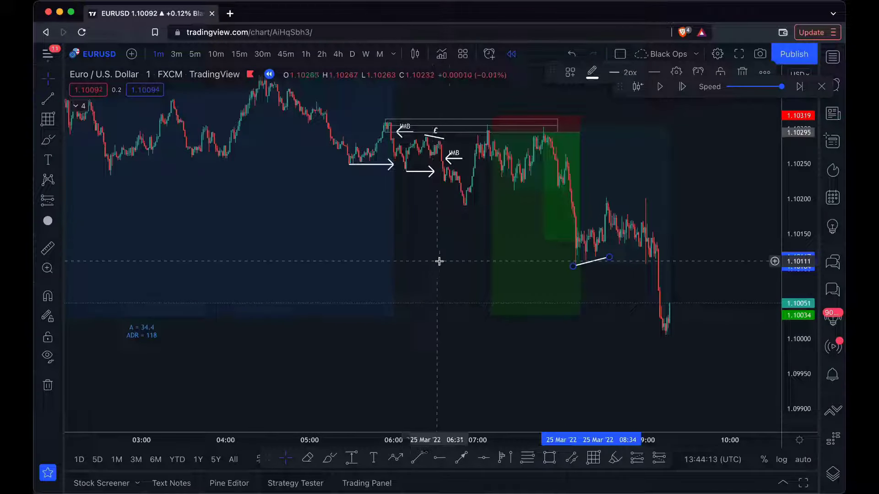
pyautogui.moveTo(436, 262); pyautogui.dragTo(441, 310)
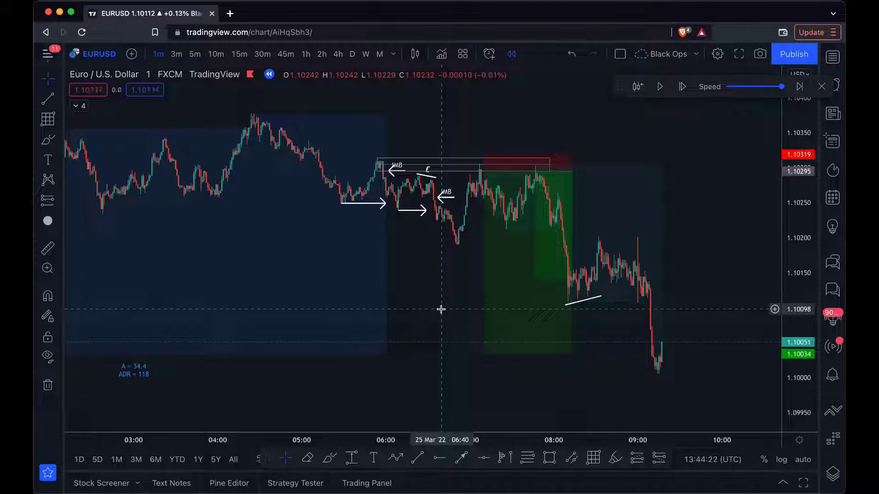